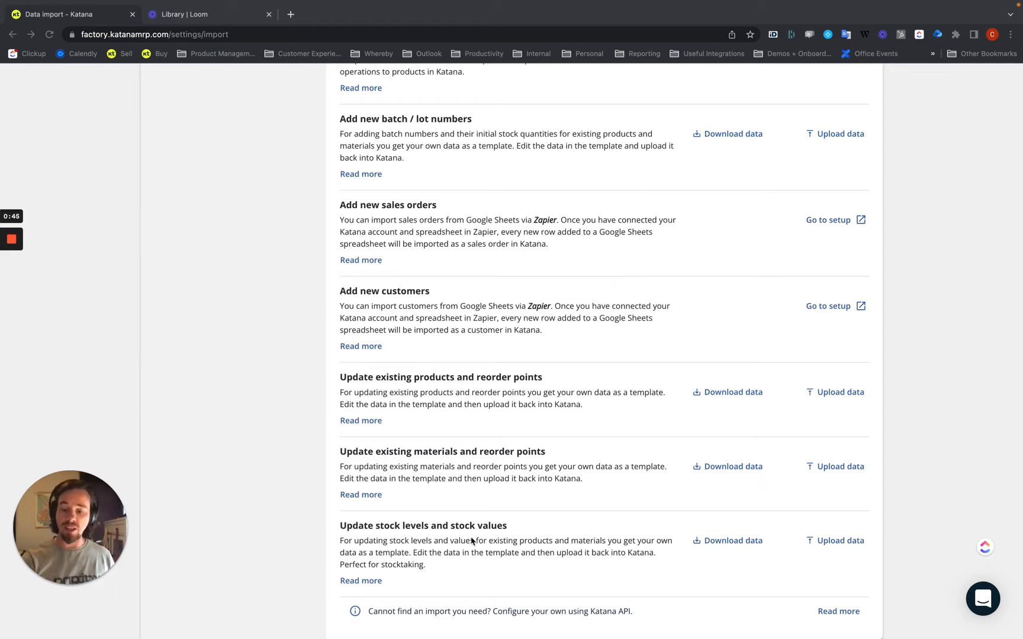
- Download the data for updating stock levels and stock values, and examine the Batch-001 and Batch-002 rows in Excel
{"action": "left_click", "coordinate": [734, 541]}
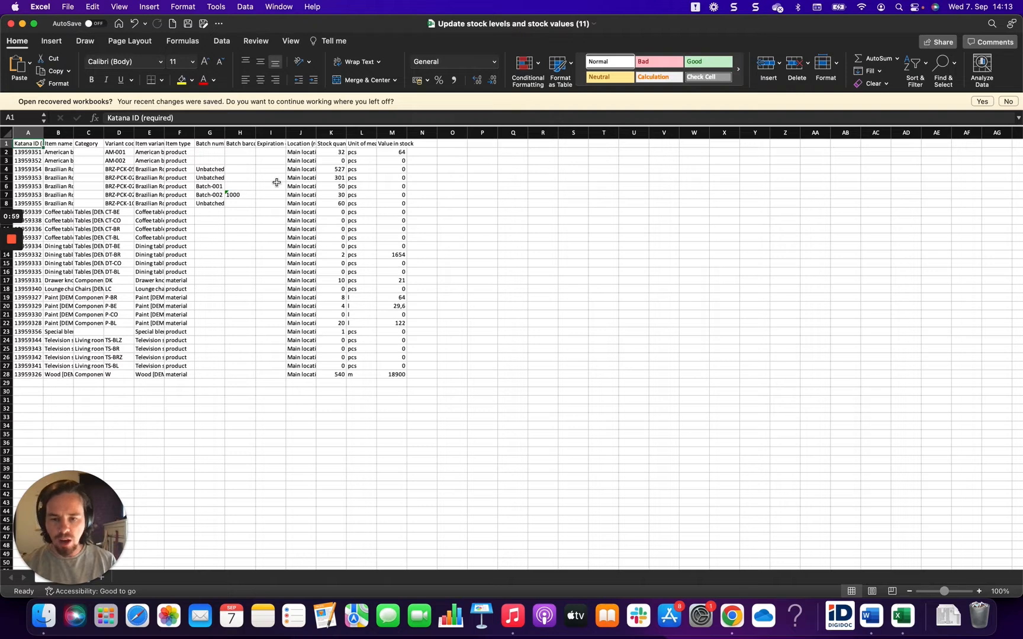
{"action": "left_click", "coordinate": [200, 192]}
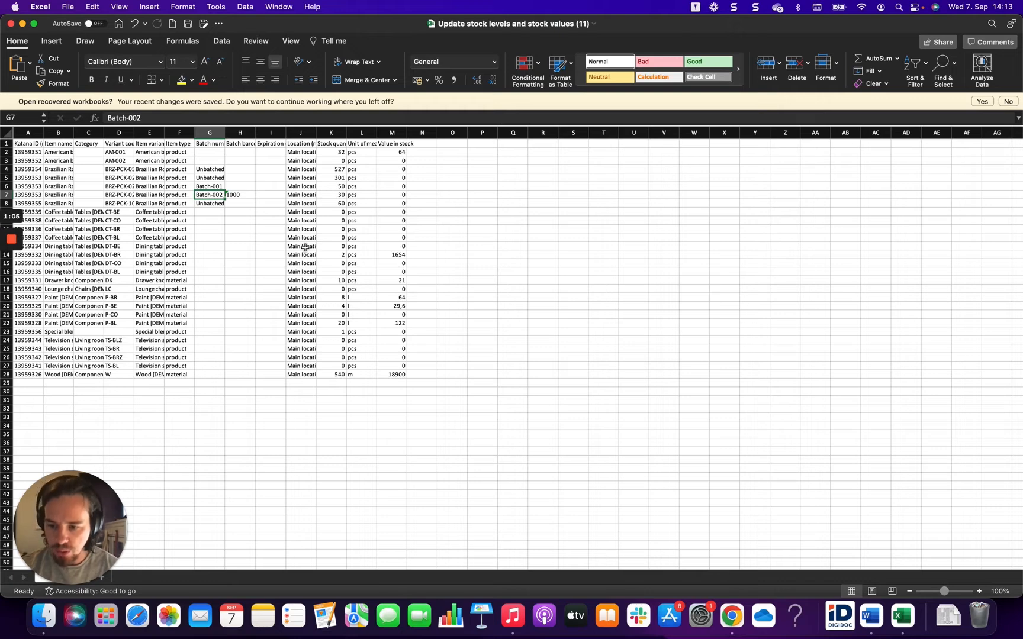
{"action": "left_click", "coordinate": [336, 186]}
{"action": "left_click", "coordinate": [335, 194]}
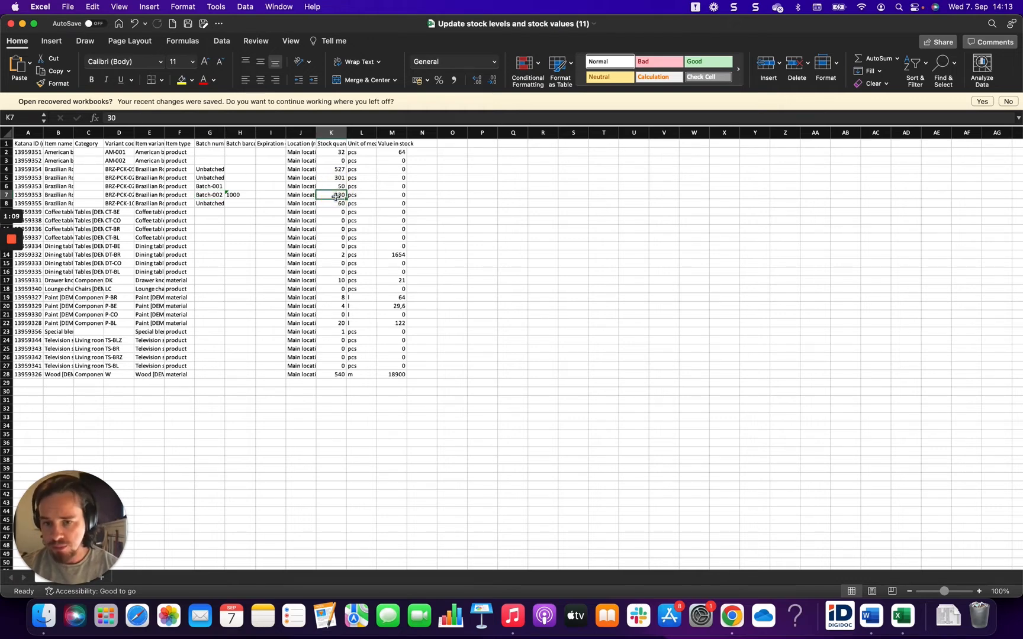
{"action": "left_click", "coordinate": [336, 187]}
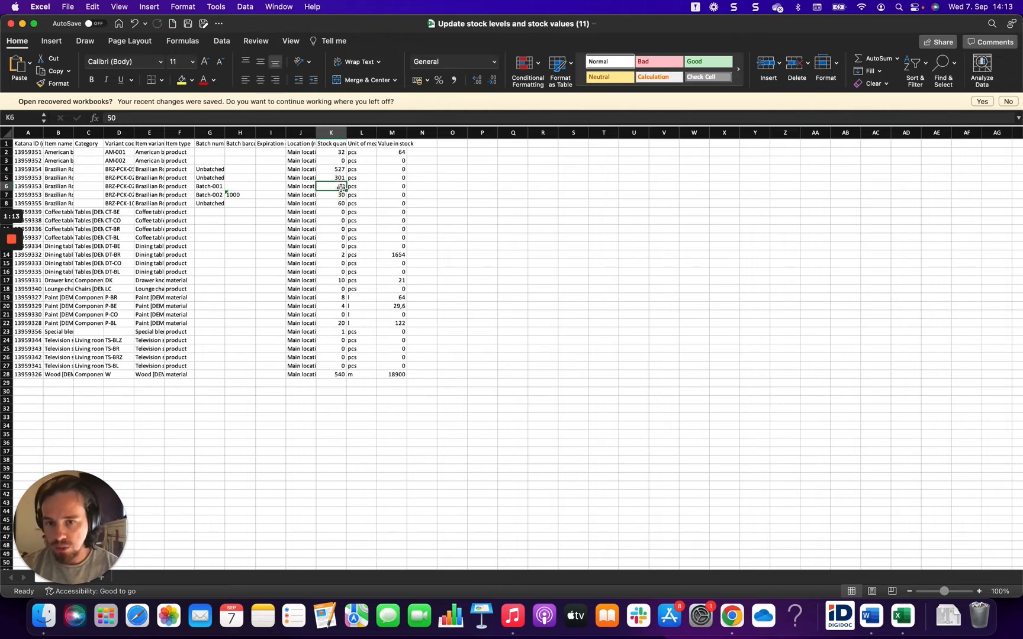
{"action": "left_click", "coordinate": [398, 186]}
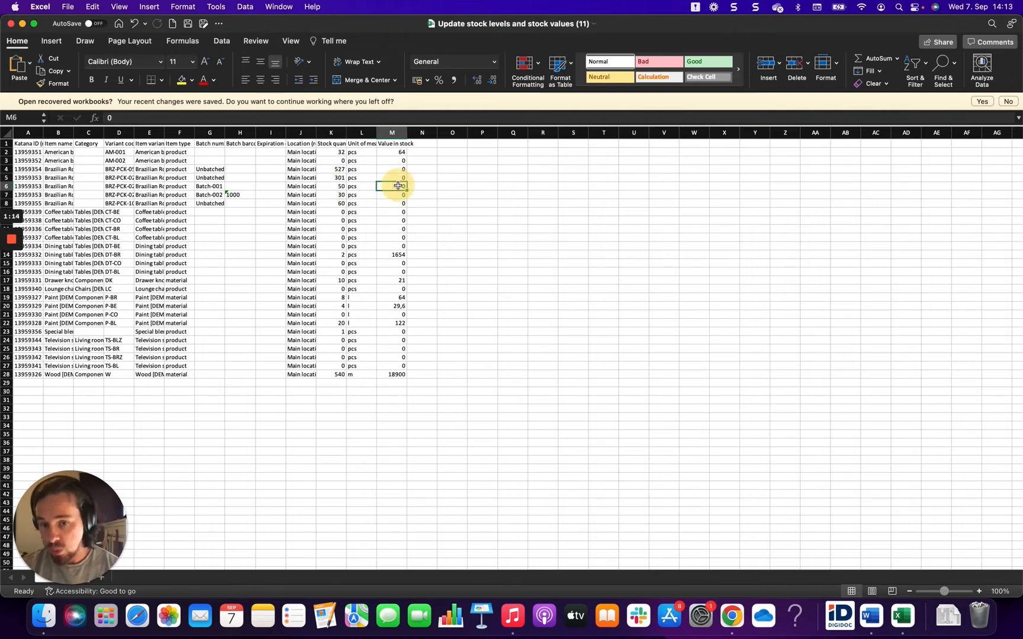
- Set the stock quantity of Batch-001 to 100 and of Batch-002 to 60
{"action": "left_click", "coordinate": [335, 186]}
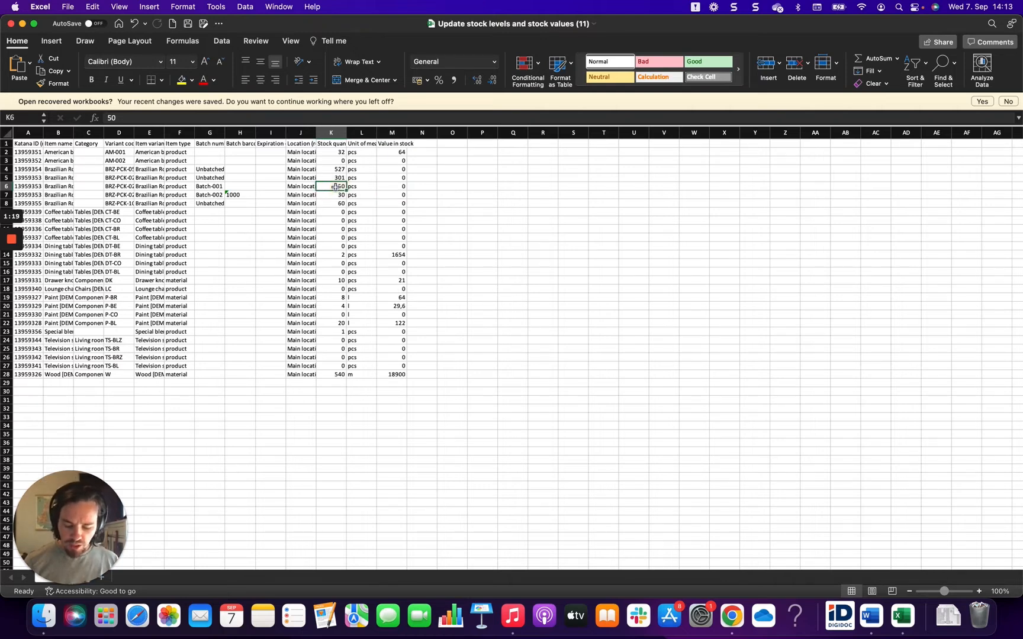
{"action": "type", "text": "100"}
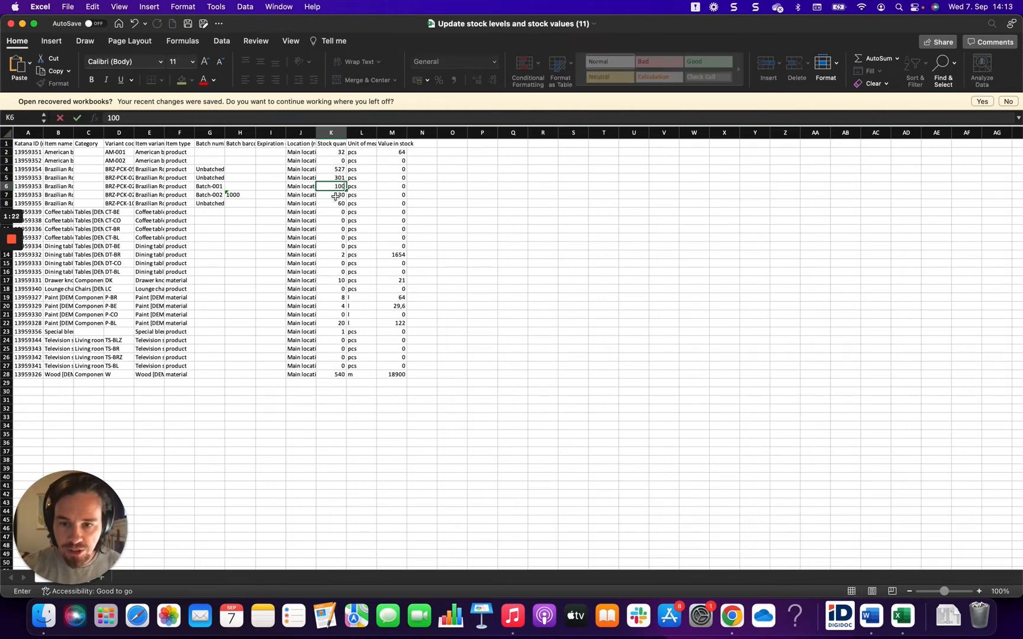
{"action": "left_click", "coordinate": [335, 196]}
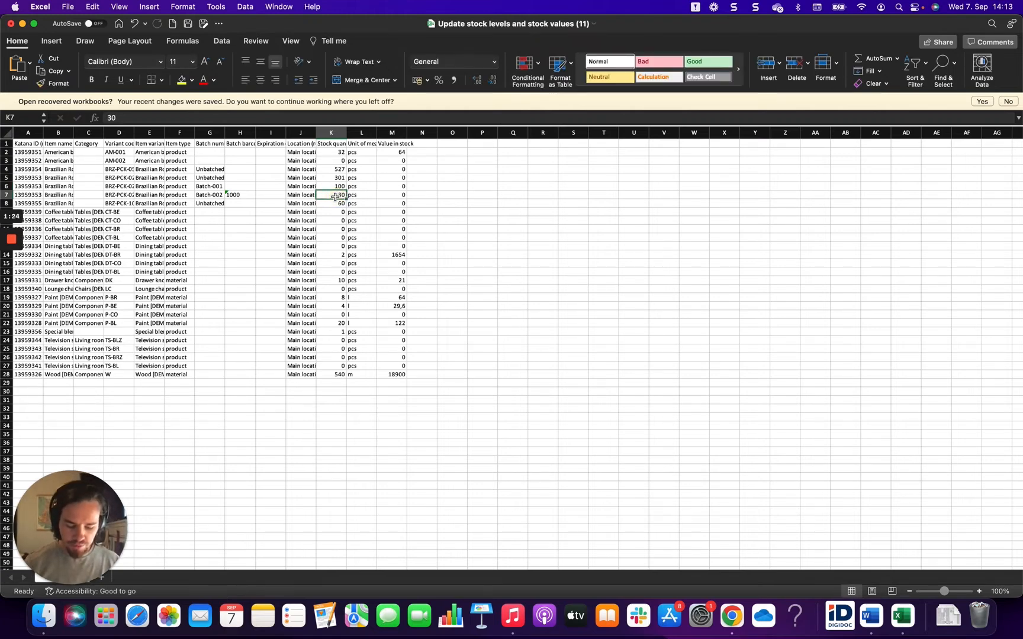
{"action": "type", "text": "60"}
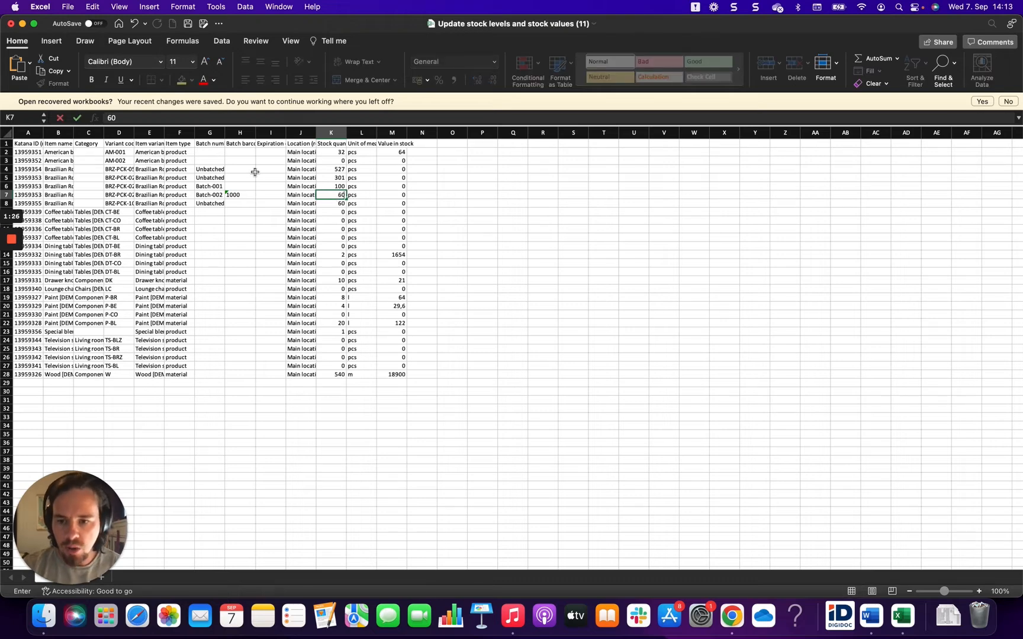
{"action": "left_click", "coordinate": [206, 195]}
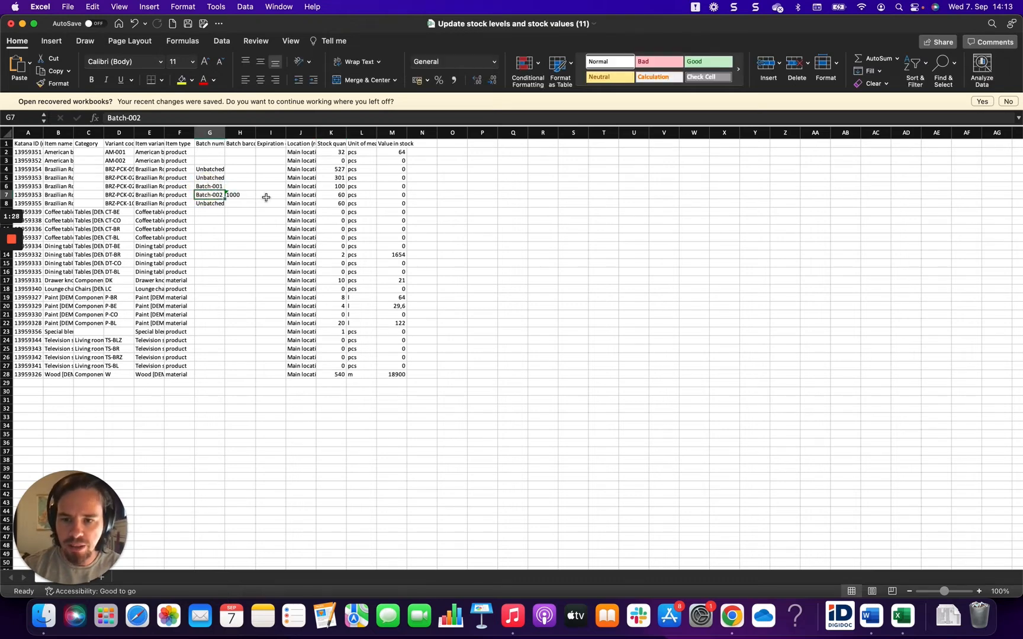
{"action": "left_click", "coordinate": [333, 194]}
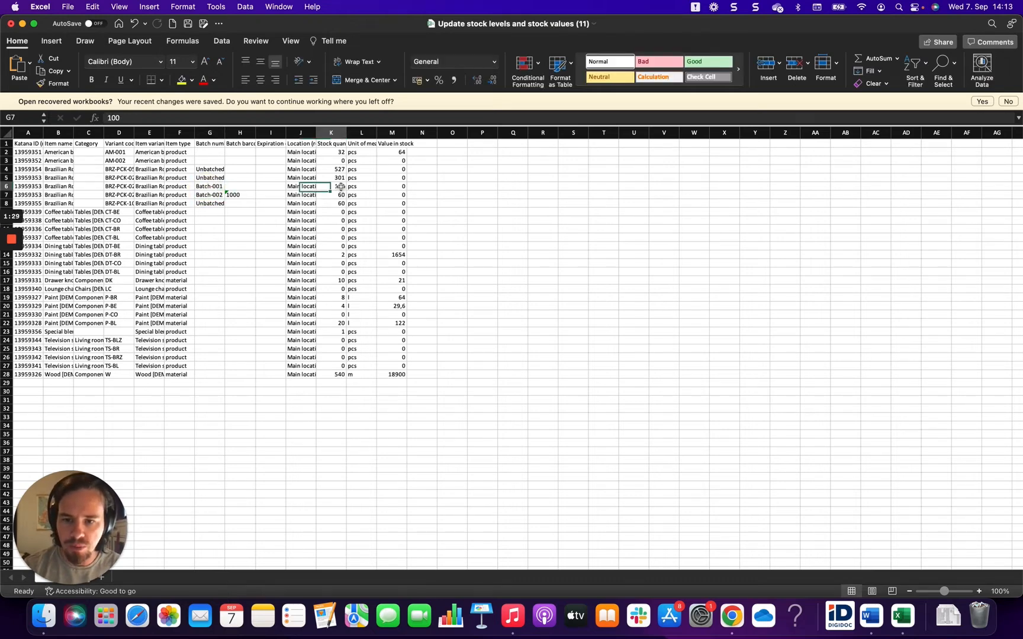
- Set the value in stock to 200 for Batch-001 and 120 for Batch-002, and save the workbook
{"action": "left_click", "coordinate": [395, 186]}
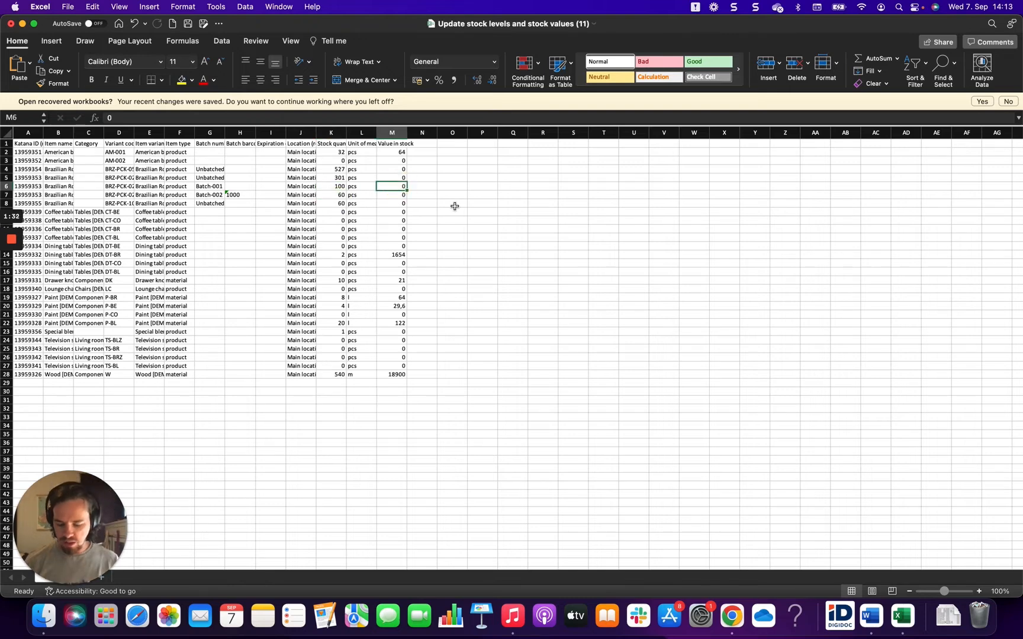
{"action": "type", "text": "200"}
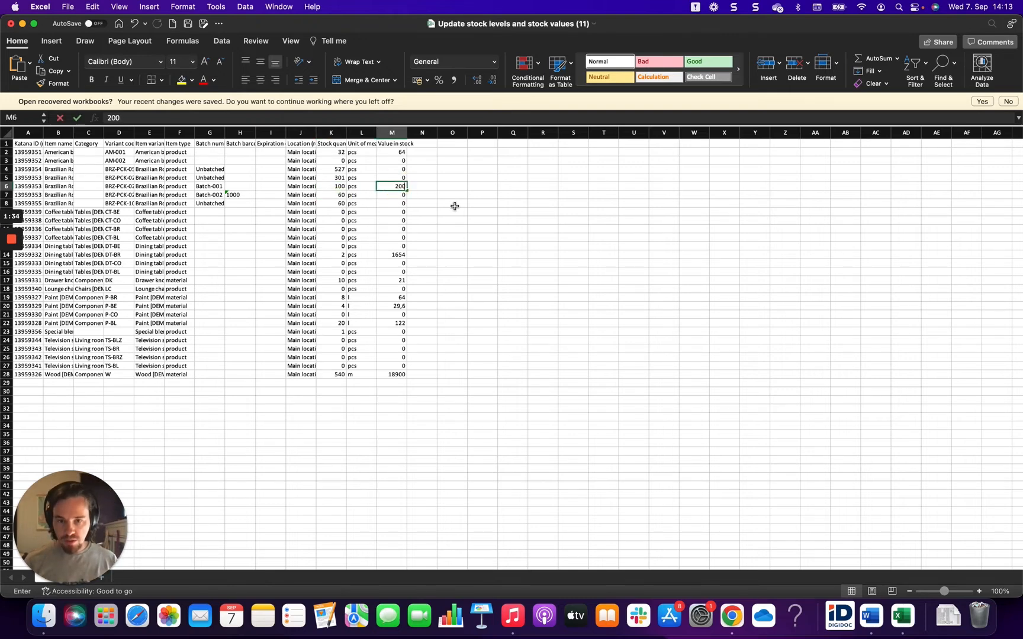
{"action": "left_click", "coordinate": [395, 194]}
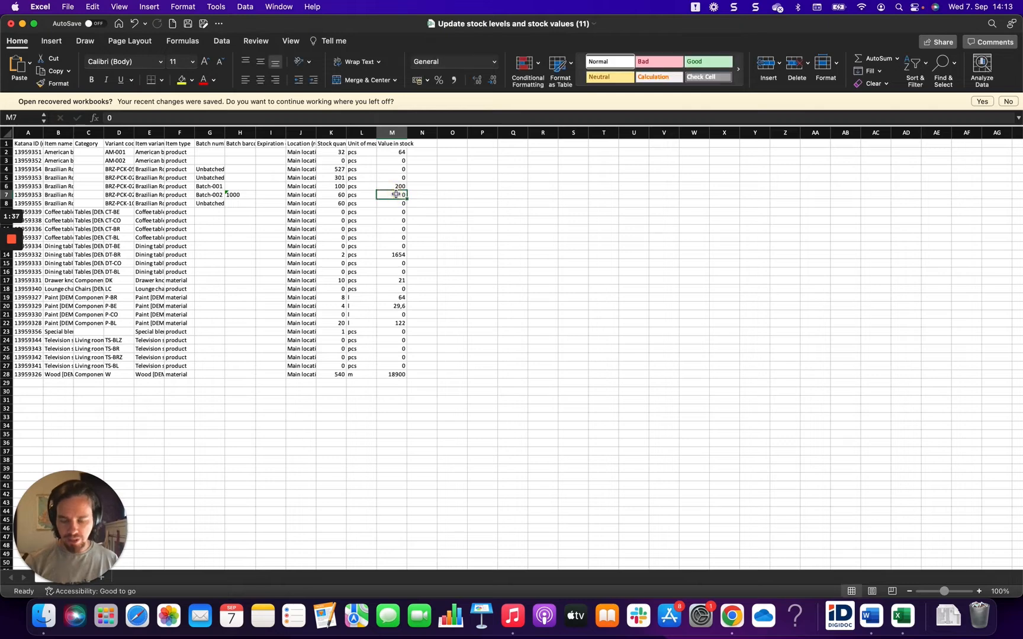
{"action": "type", "text": "120"}
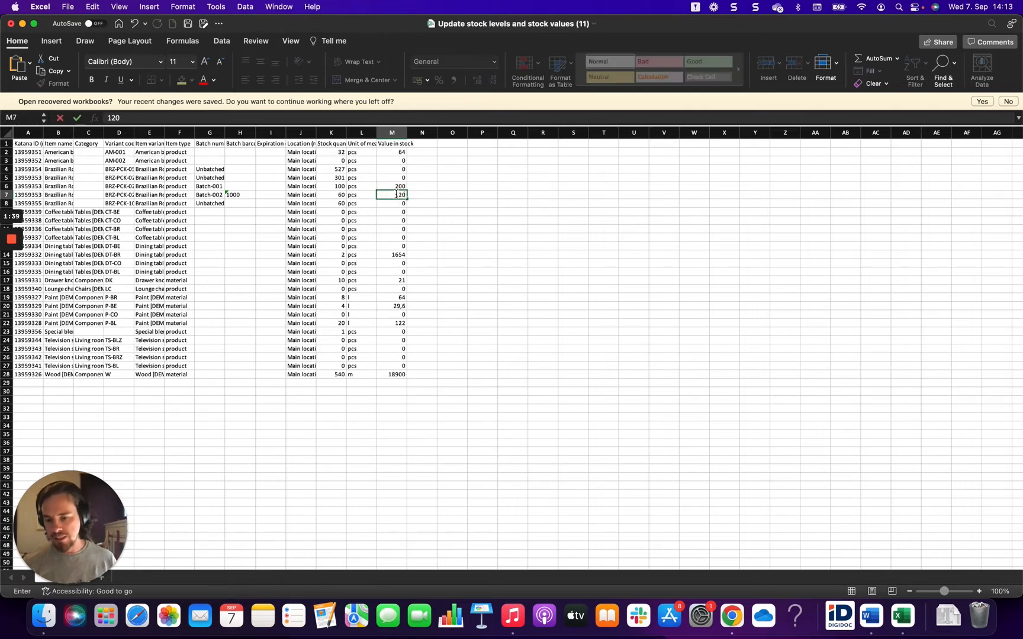
{"action": "left_click", "coordinate": [495, 262]}
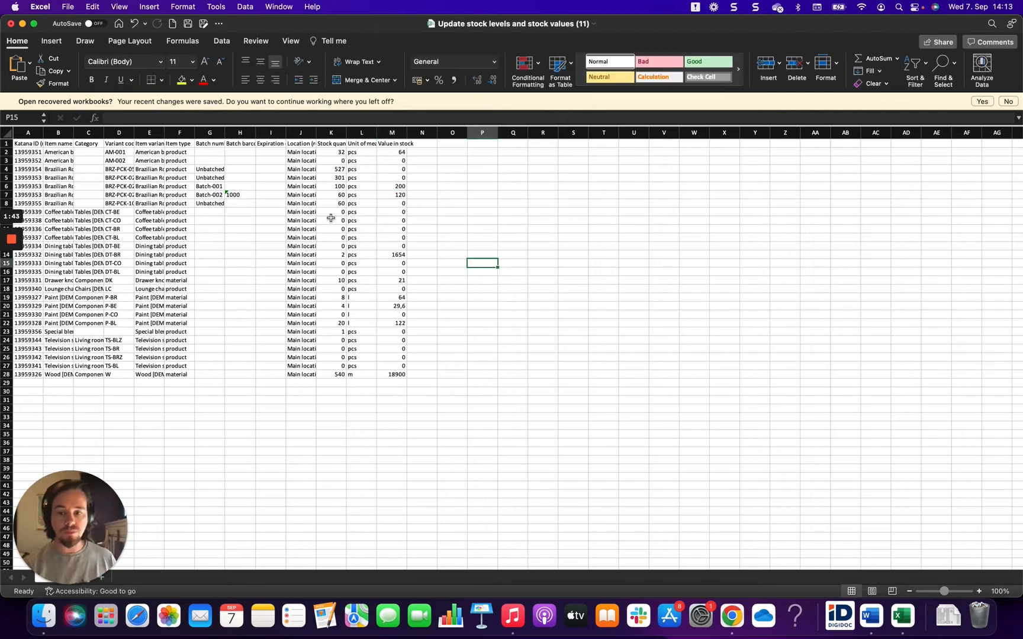
{"action": "left_click_drag", "start_coordinate": [201, 186], "coordinate": [207, 194]}
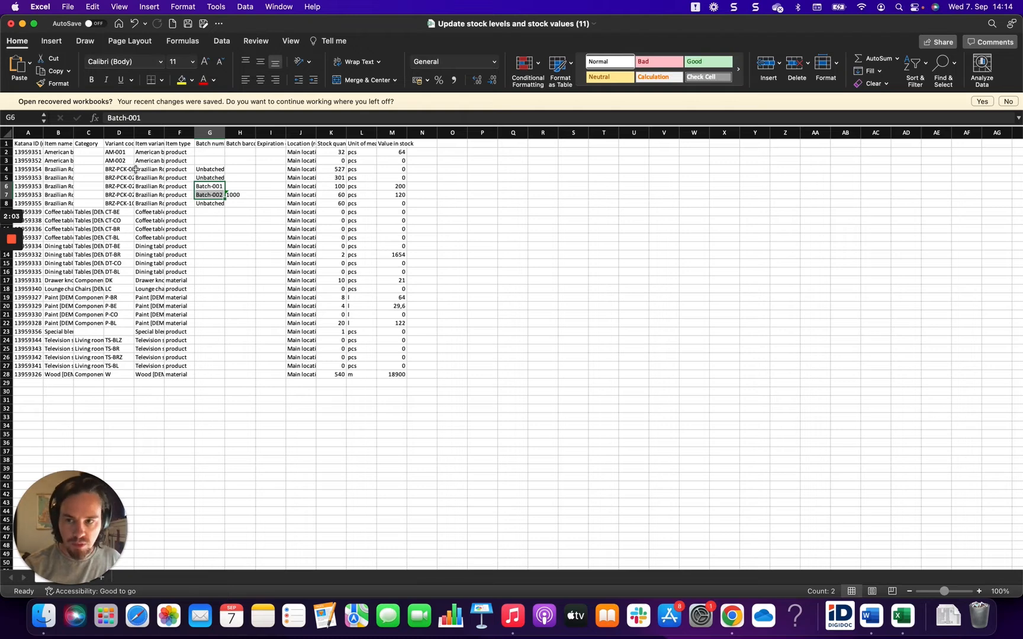
{"action": "left_click", "coordinate": [188, 26]}
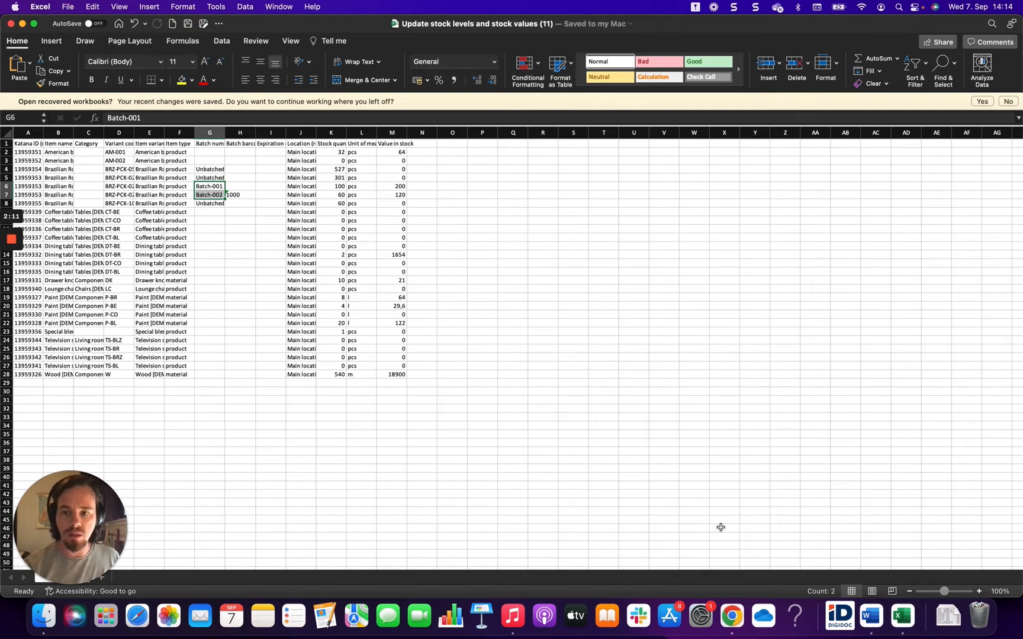
- In Katana, import Update stock levels and stock values (11).xlsx as a stock update, recalculating average cost for any increase in stock
{"action": "left_click", "coordinate": [733, 616]}
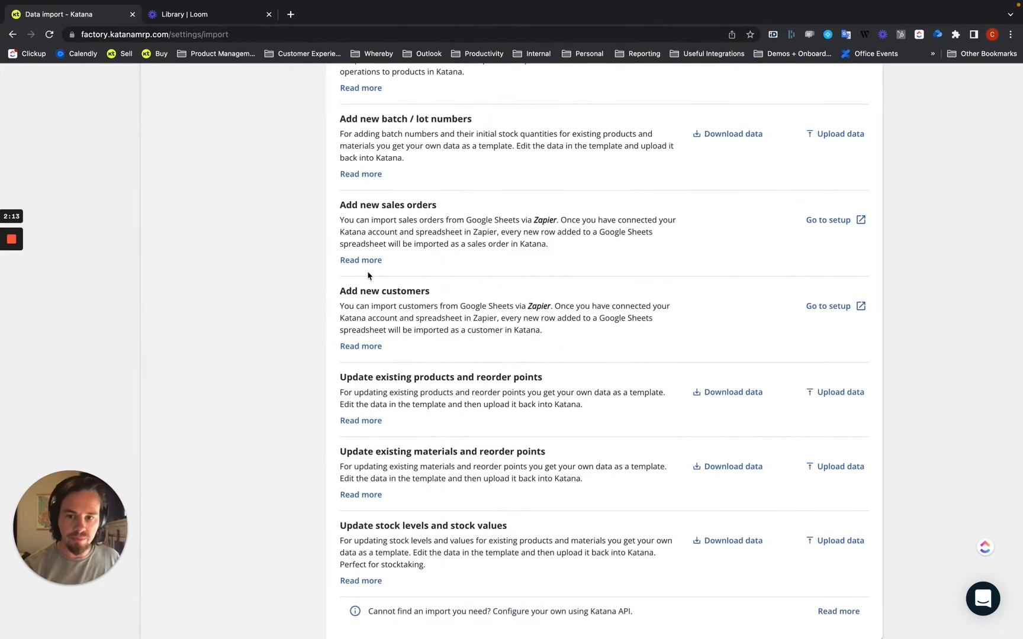
{"action": "left_click", "coordinate": [828, 540]}
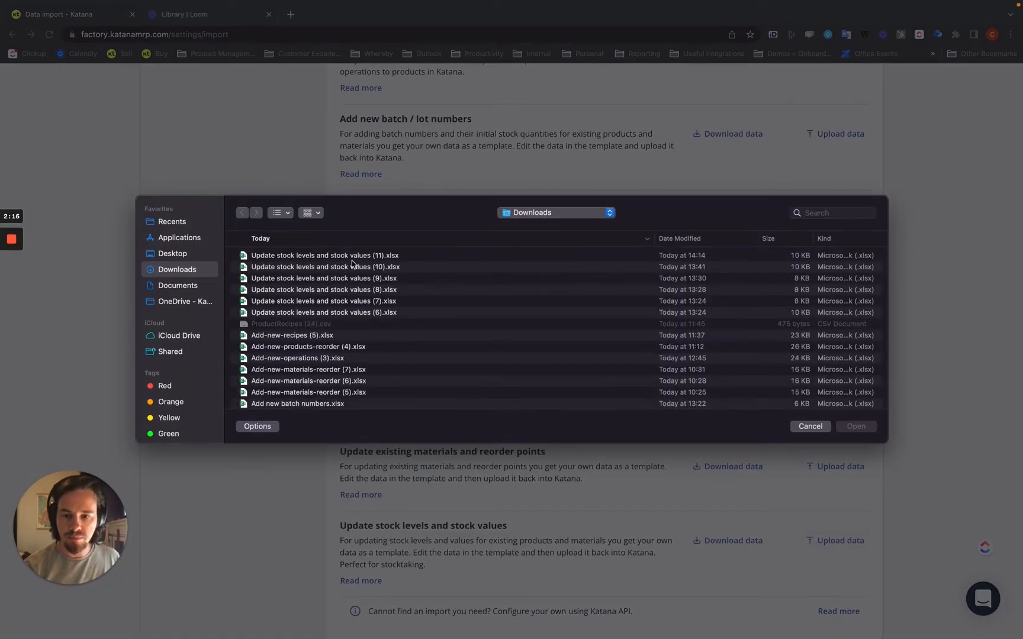
{"action": "left_click", "coordinate": [355, 260]}
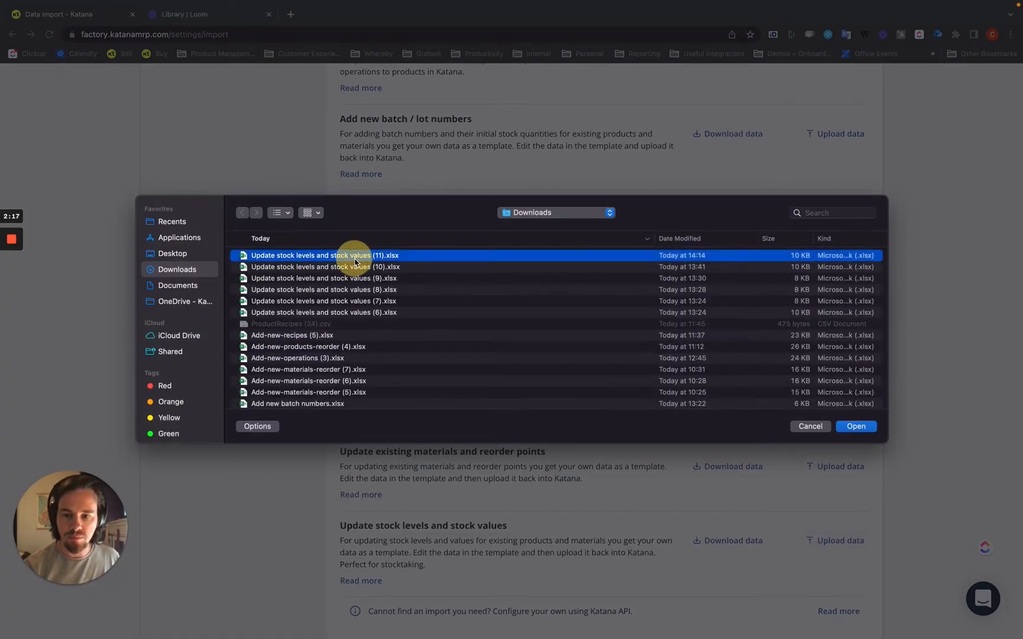
{"action": "left_click", "coordinate": [855, 426]}
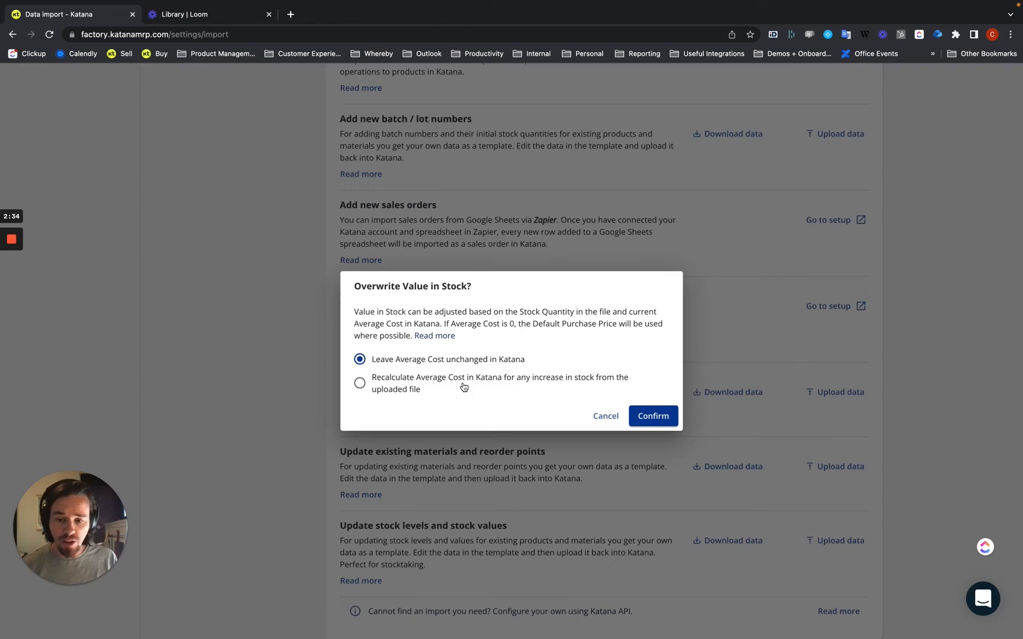
{"action": "left_click", "coordinate": [360, 383]}
{"action": "left_click", "coordinate": [653, 415]}
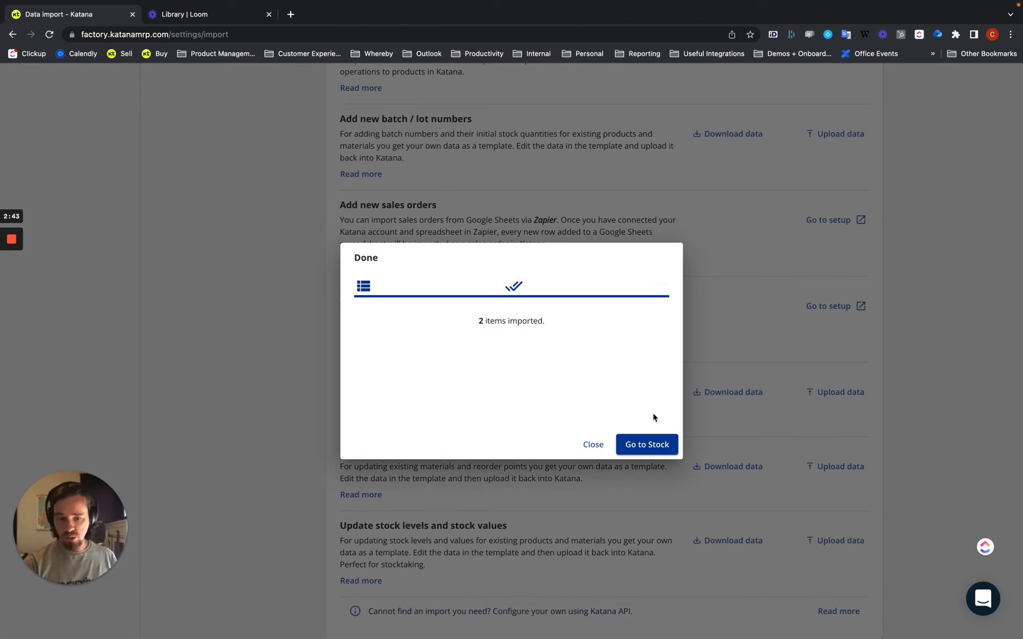
- Examine the imported values in the stock inventory and the quantities in the batches list
{"action": "left_click", "coordinate": [647, 444]}
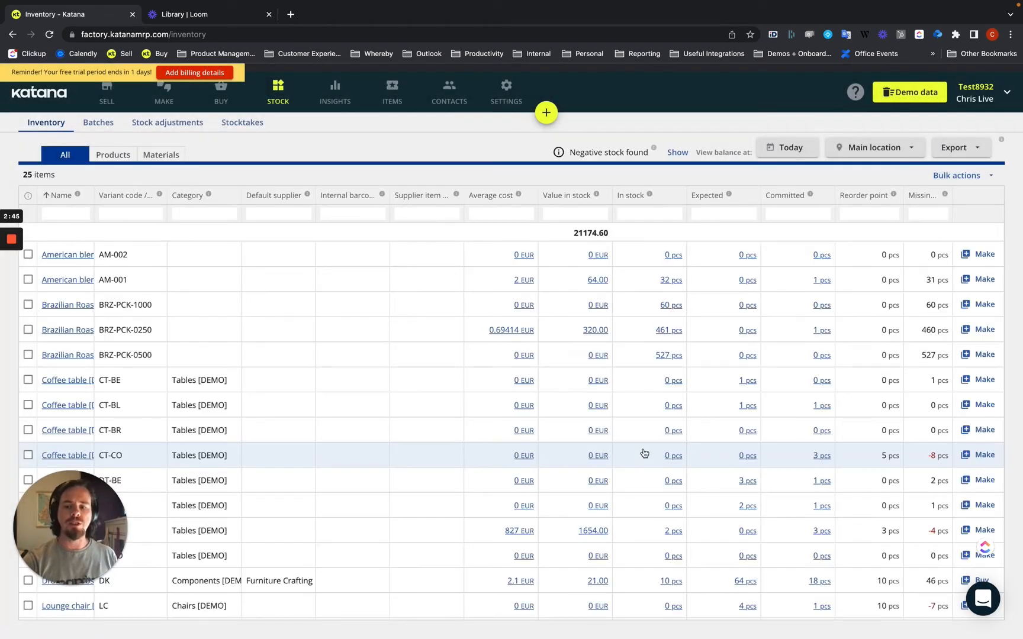
{"action": "left_click", "coordinate": [102, 127]}
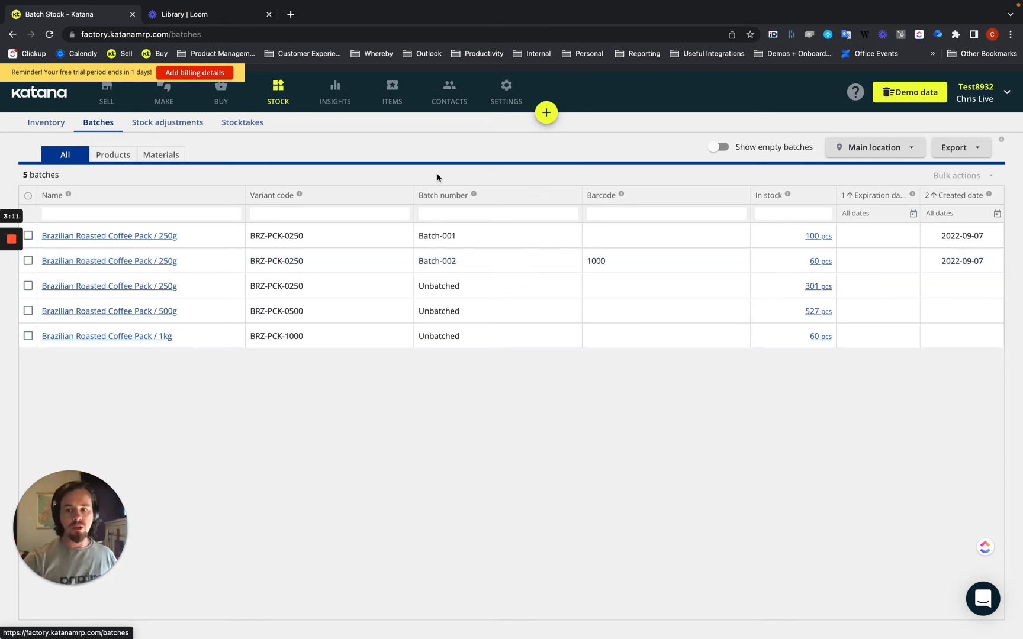
- Among the stock adjustments, view the more recent Batch numbers import and open SA-4, the stock update from data import
{"action": "left_click", "coordinate": [169, 130]}
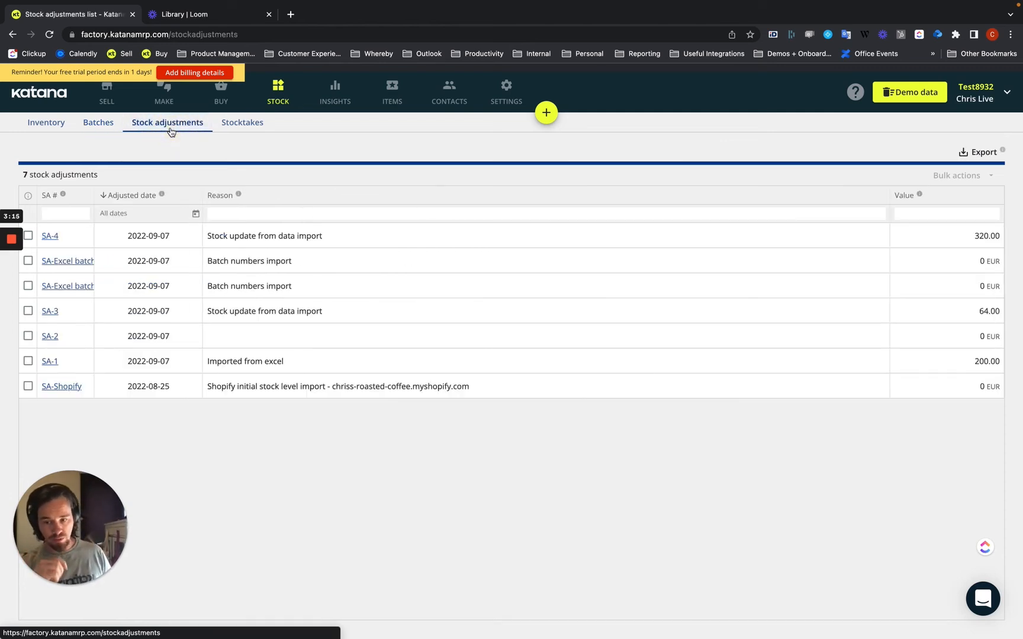
{"action": "left_click", "coordinate": [248, 270]}
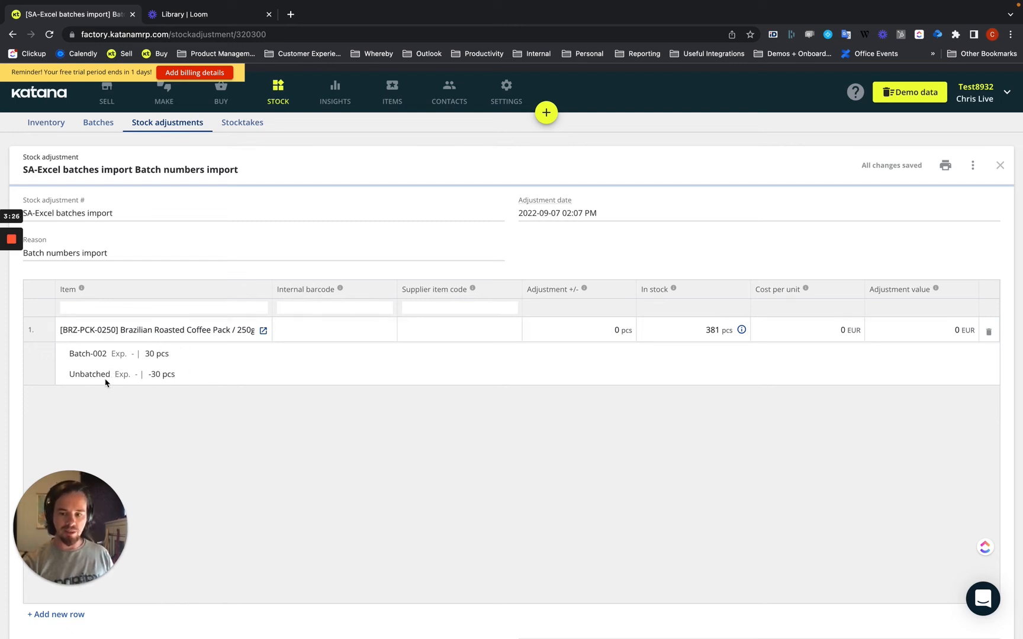
{"action": "left_click", "coordinate": [14, 38]}
{"action": "left_click", "coordinate": [306, 237]}
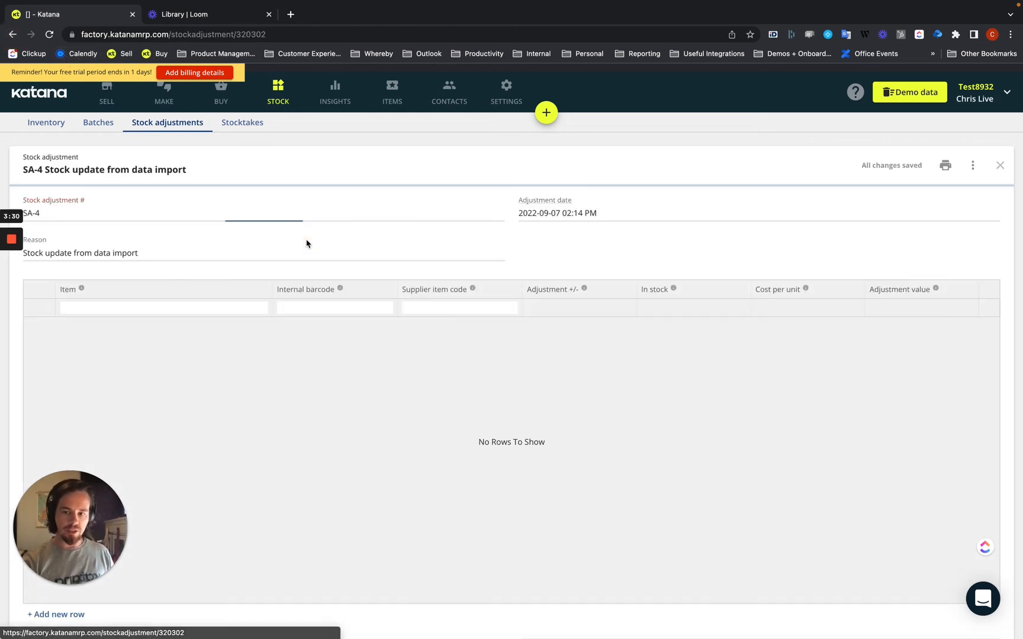